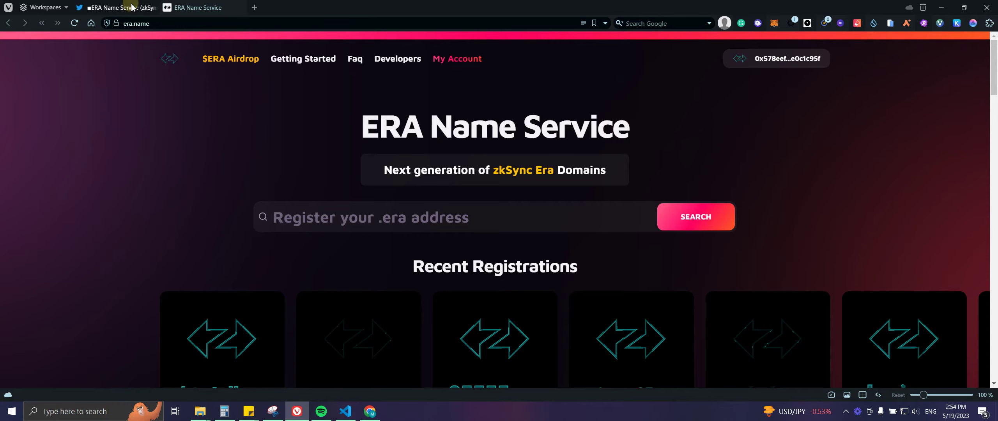
- Go to the ERA Name Service (zkSync) Twitter profile and read its pinned $ERA airdrop tweet
{"action": "left_click", "coordinate": [119, 9]}
{"action": "scroll", "coordinate": [448, 218], "scroll_direction": "up", "scroll_amount": 5}
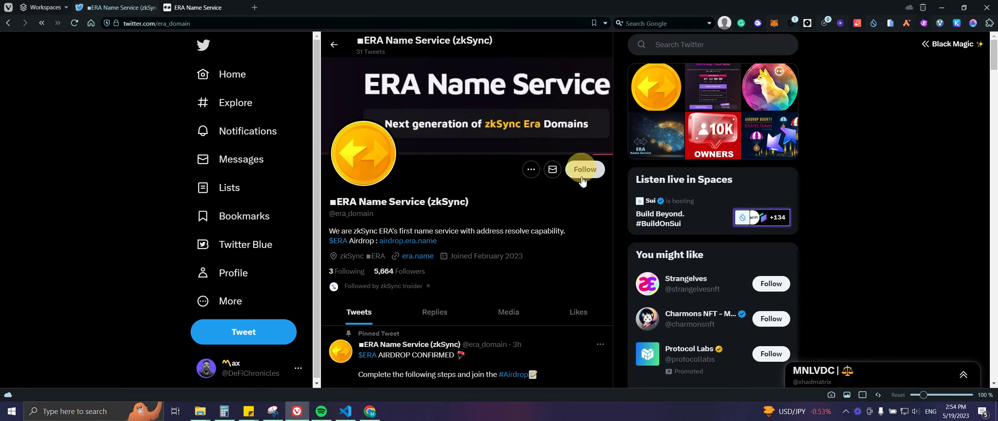
{"action": "scroll", "coordinate": [564, 247], "scroll_direction": "down", "scroll_amount": 5}
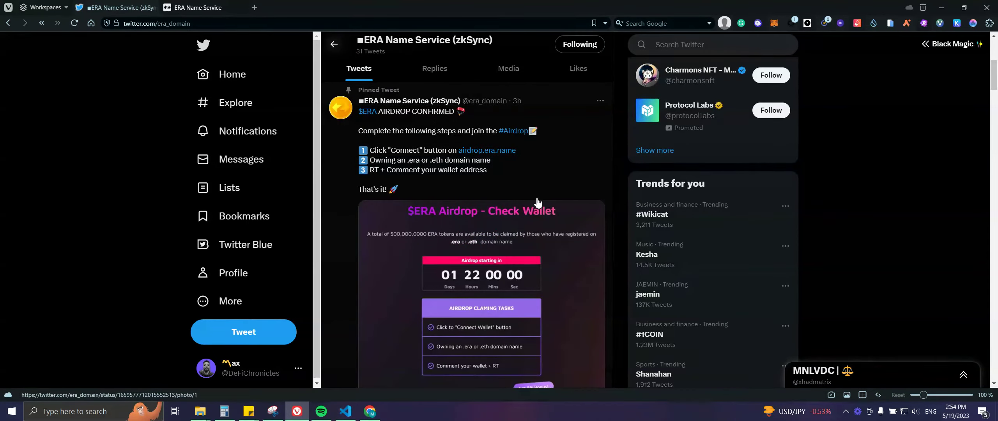
{"action": "scroll", "coordinate": [406, 334], "scroll_direction": "down", "scroll_amount": 4}
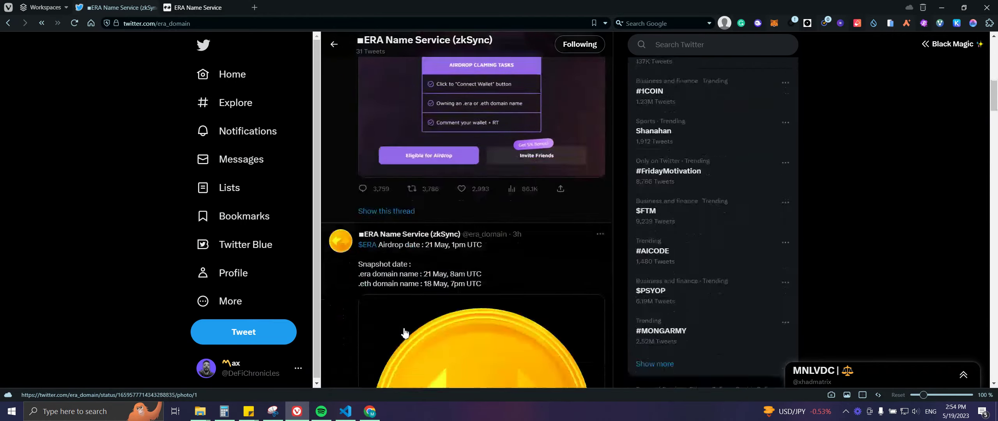
{"action": "scroll", "coordinate": [405, 334], "scroll_direction": "down", "scroll_amount": 3}
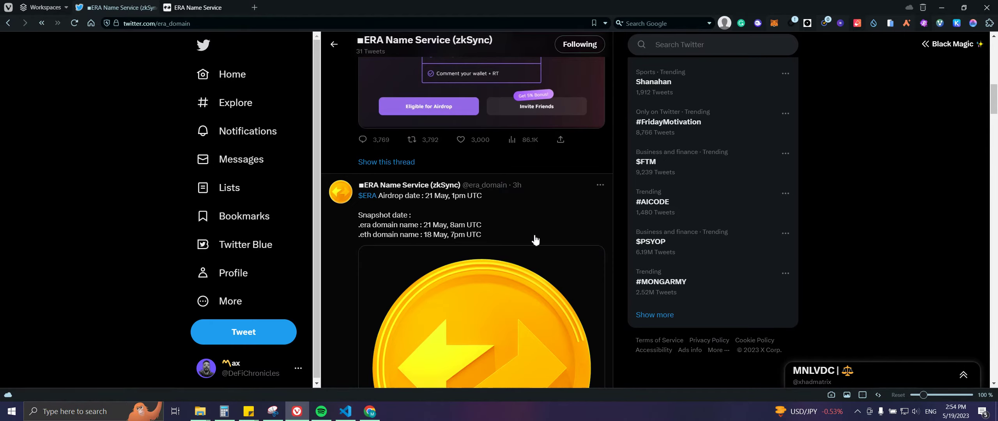
{"action": "scroll", "coordinate": [460, 249], "scroll_direction": "up", "scroll_amount": 4}
{"action": "scroll", "coordinate": [477, 283], "scroll_direction": "up", "scroll_amount": 3}
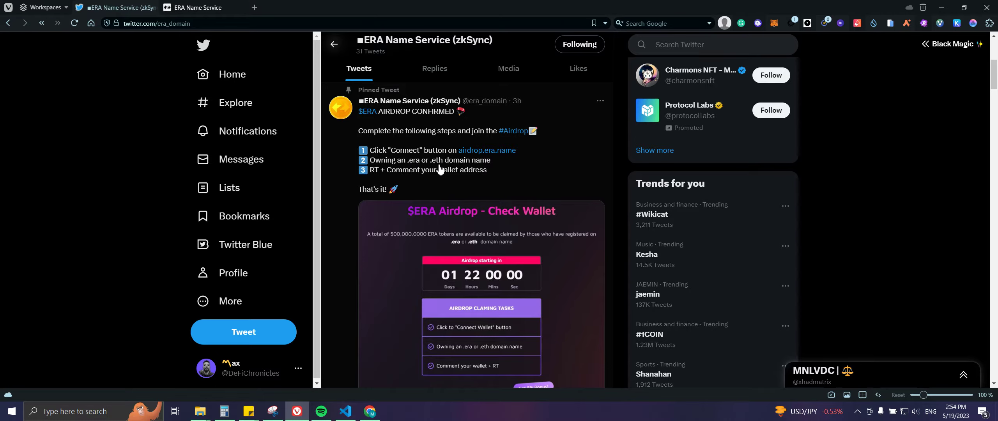
{"action": "scroll", "coordinate": [456, 128], "scroll_direction": "up", "scroll_amount": 5}
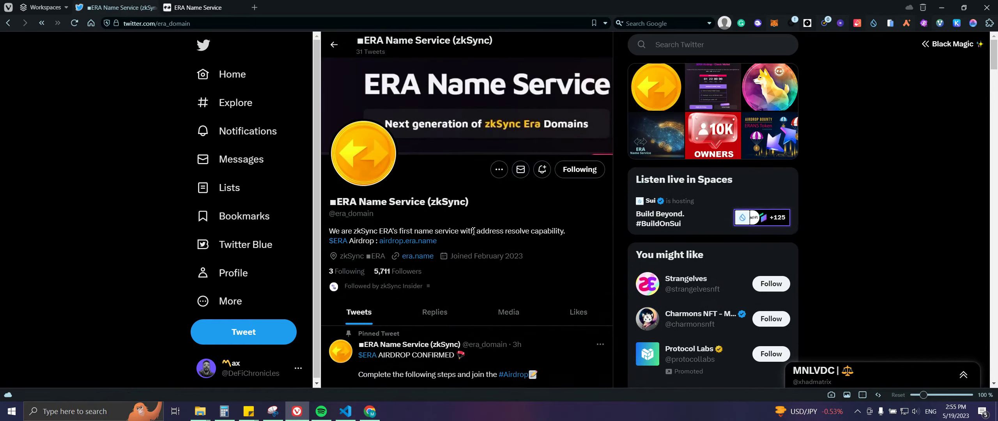
{"action": "left_click", "coordinate": [680, 50]}
{"action": "type", "text": "zk"}
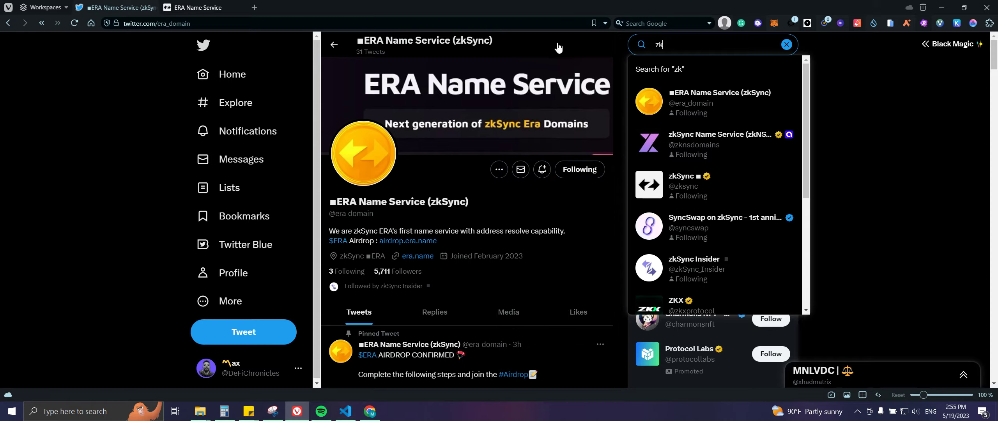
{"action": "left_click", "coordinate": [786, 44]}
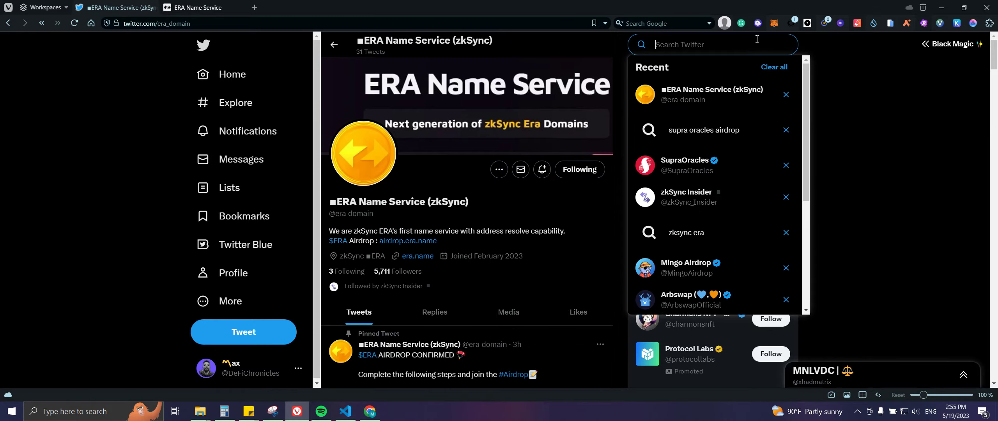
{"action": "left_click", "coordinate": [584, 251]}
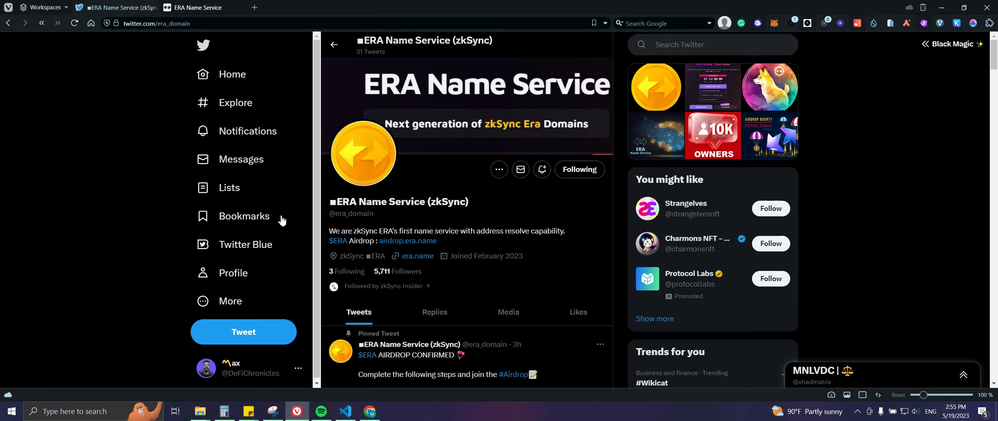
- Return to era.name, connect the MetaMask wallet, and ready the 'Register your .era address' search box
{"action": "left_click", "coordinate": [195, 7]}
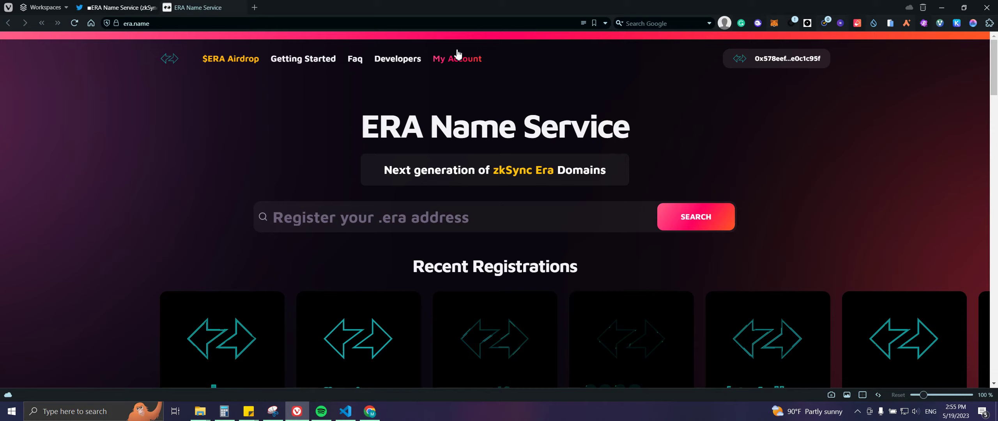
{"action": "left_click", "coordinate": [774, 24]}
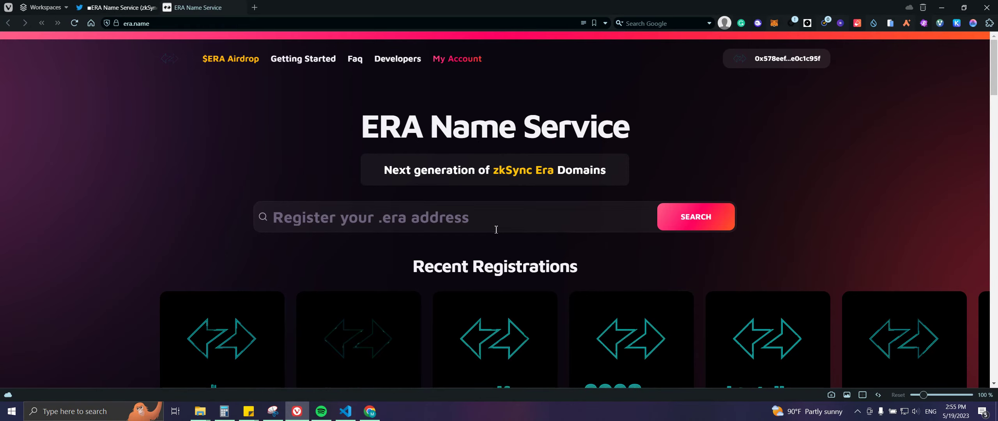
{"action": "left_click", "coordinate": [395, 226]}
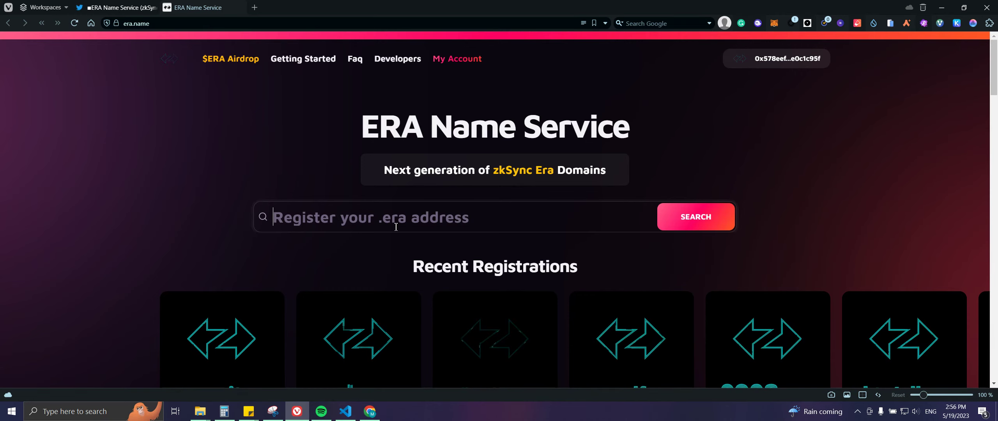
- Search 'cryptocharts' and register the available cryptocharts.era name for 0.003 ETH
{"action": "type", "text": "crypt"}
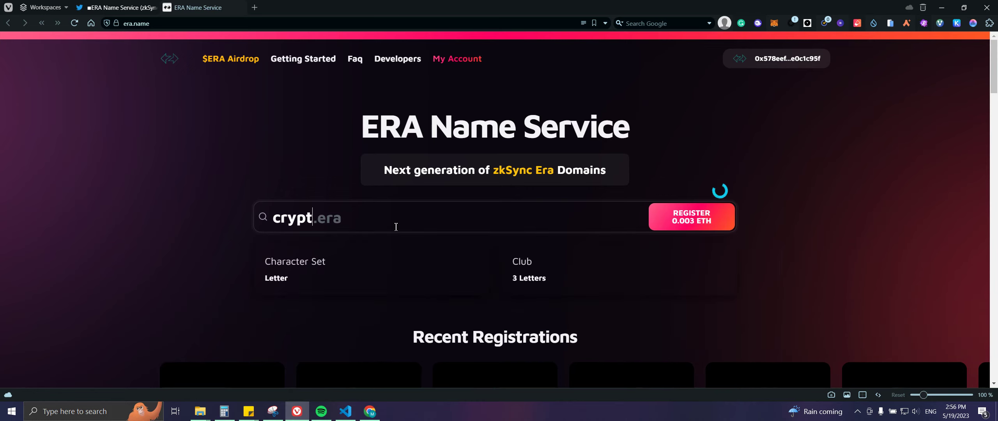
{"action": "type", "text": "ocharts"}
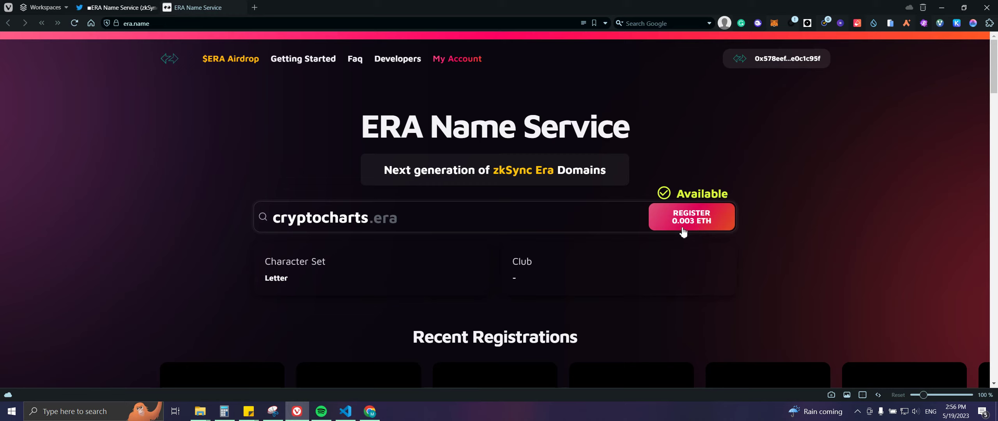
{"action": "left_click", "coordinate": [683, 225]}
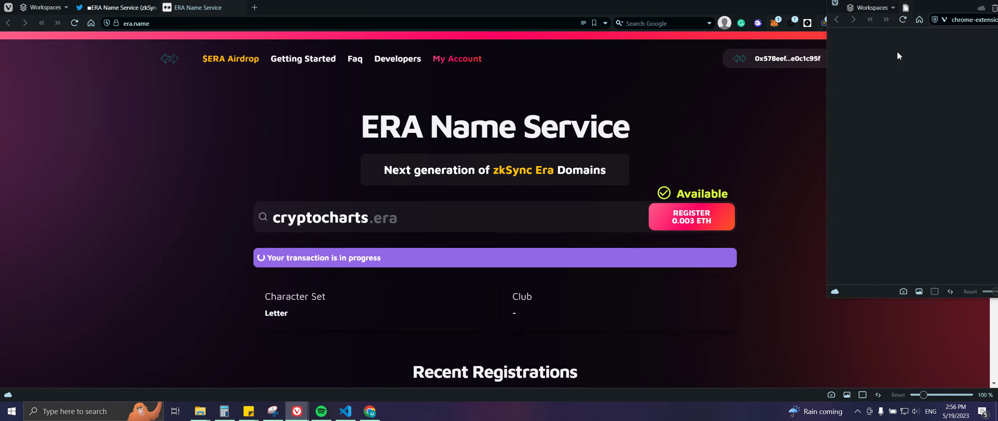
- Confirm the cryptocharts.era payment in MetaMask, 0.00385162 ETH including gas
{"action": "left_click_drag", "start_coordinate": [965, 11], "coordinate": [811, 61]}
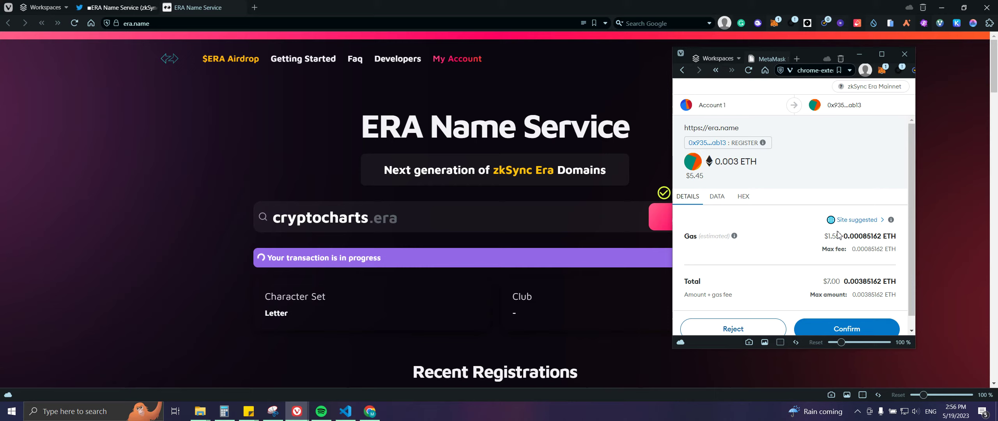
{"action": "scroll", "coordinate": [839, 242], "scroll_direction": "down", "scroll_amount": 1}
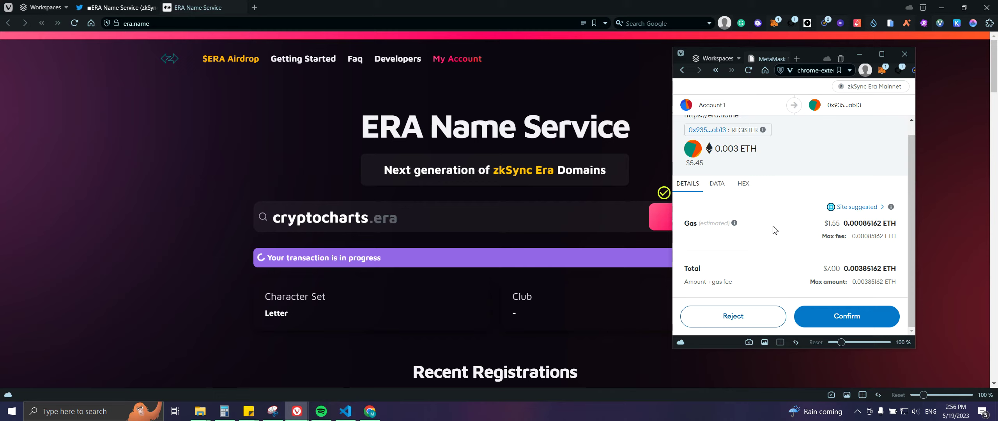
{"action": "left_click", "coordinate": [830, 319]}
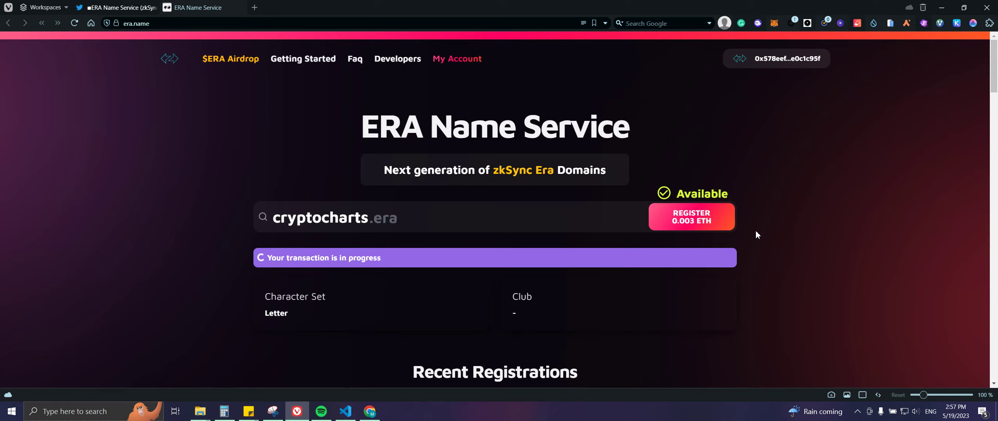
{"action": "scroll", "coordinate": [756, 234], "scroll_direction": "down", "scroll_amount": 6}
{"action": "scroll", "coordinate": [761, 242], "scroll_direction": "down", "scroll_amount": 5}
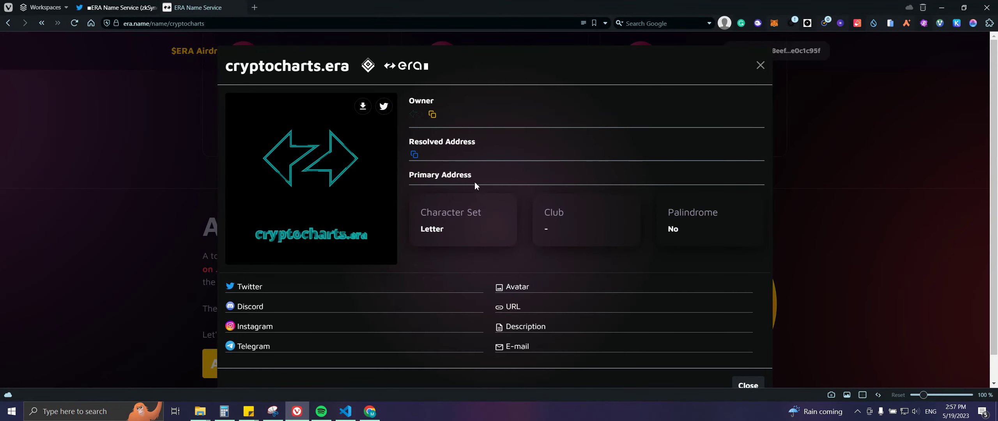
{"action": "scroll", "coordinate": [551, 259], "scroll_direction": "down", "scroll_amount": 1}
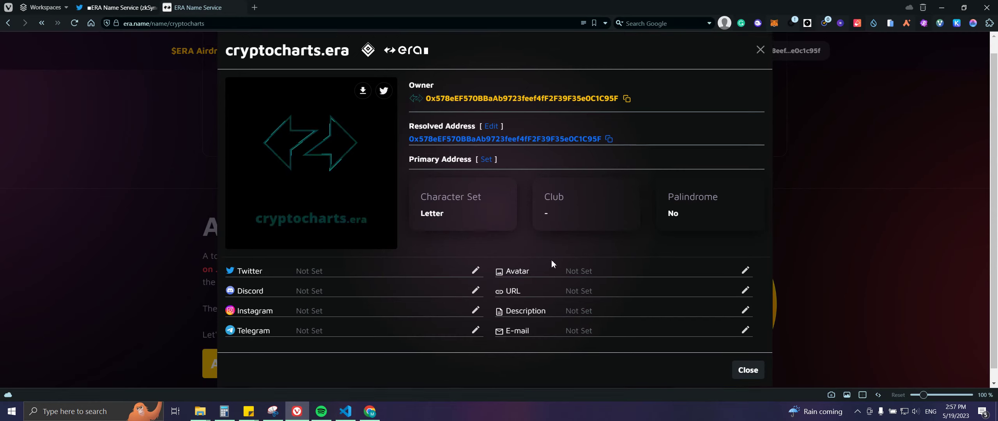
{"action": "scroll", "coordinate": [707, 285], "scroll_direction": "up", "scroll_amount": 1}
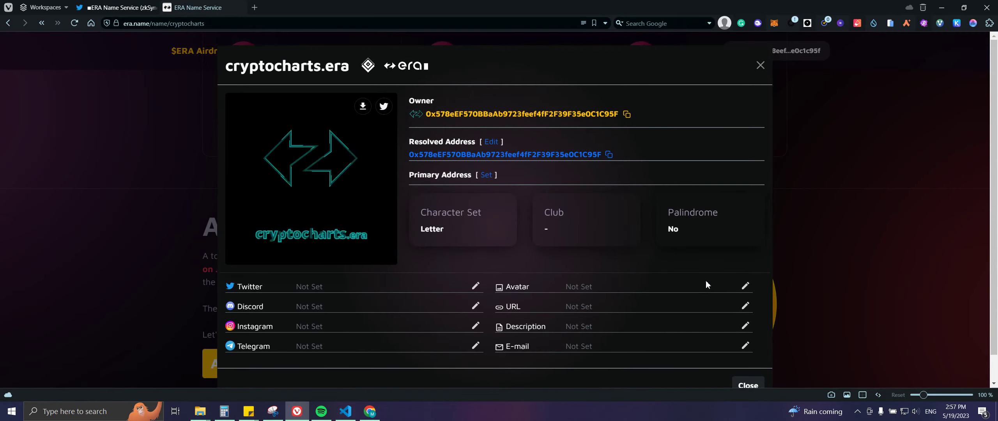
{"action": "scroll", "coordinate": [706, 249], "scroll_direction": "down", "scroll_amount": 1}
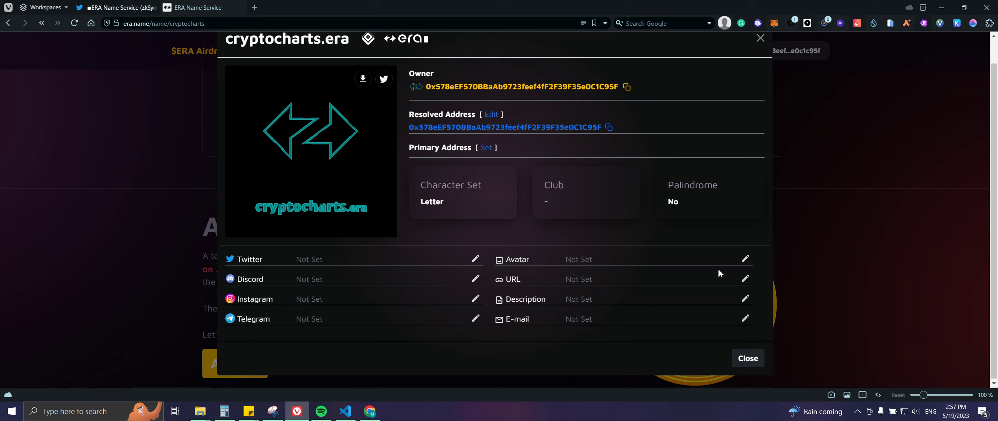
{"action": "left_click", "coordinate": [755, 358]}
{"action": "scroll", "coordinate": [752, 328], "scroll_direction": "up", "scroll_amount": 5}
{"action": "scroll", "coordinate": [747, 329], "scroll_direction": "down", "scroll_amount": 1}
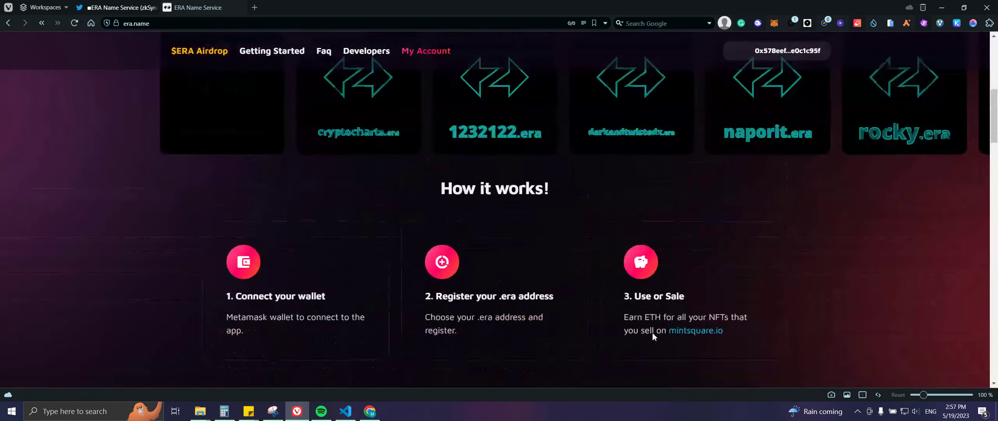
{"action": "scroll", "coordinate": [653, 336], "scroll_direction": "up", "scroll_amount": 5}
{"action": "scroll", "coordinate": [473, 233], "scroll_direction": "up", "scroll_amount": 3}
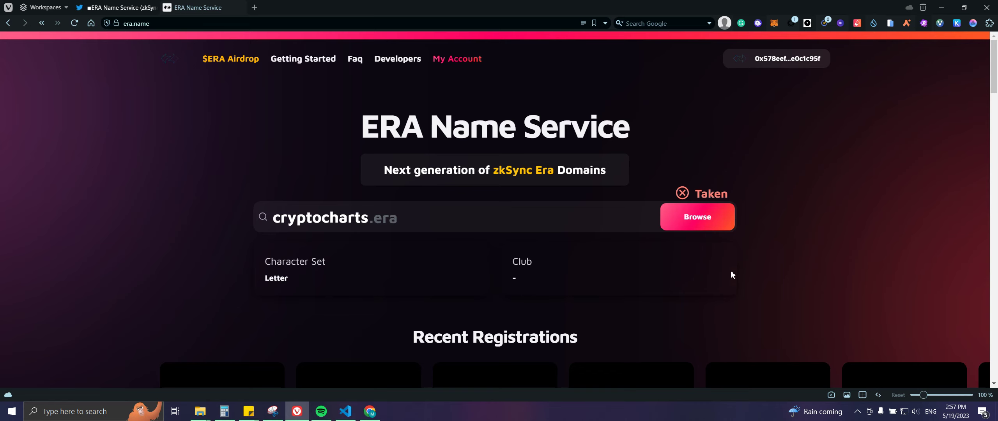
{"action": "scroll", "coordinate": [753, 251], "scroll_direction": "down", "scroll_amount": 7}
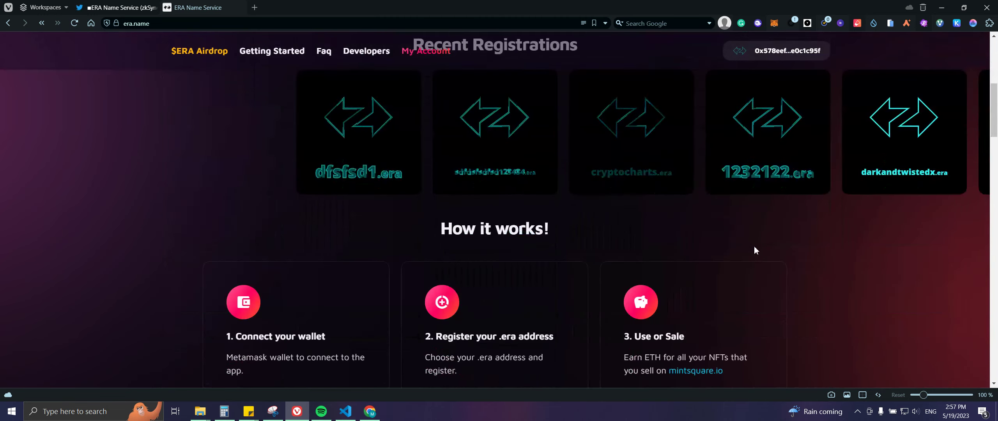
{"action": "scroll", "coordinate": [754, 247], "scroll_direction": "down", "scroll_amount": 6}
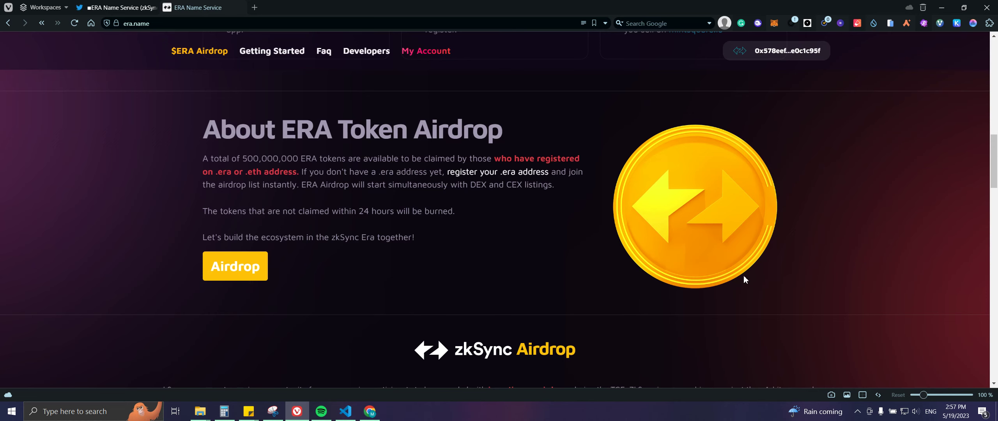
{"action": "scroll", "coordinate": [474, 314], "scroll_direction": "up", "scroll_amount": 10}
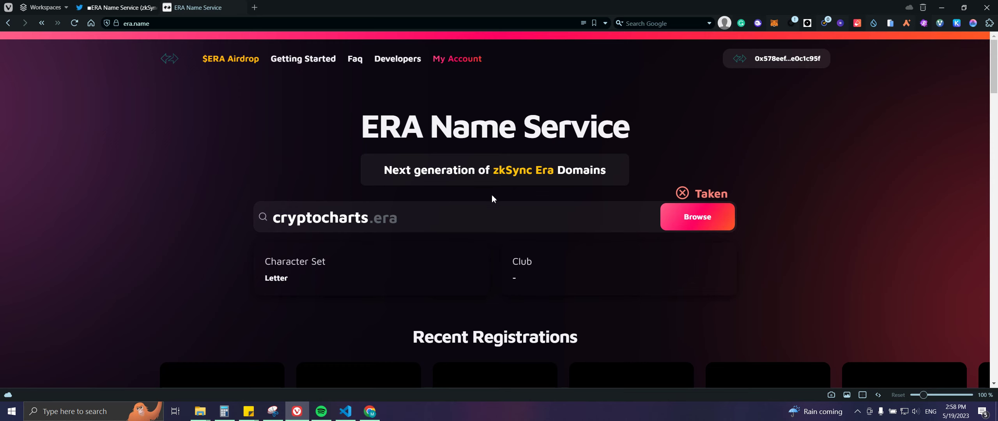
{"action": "scroll", "coordinate": [459, 236], "scroll_direction": "down", "scroll_amount": 10}
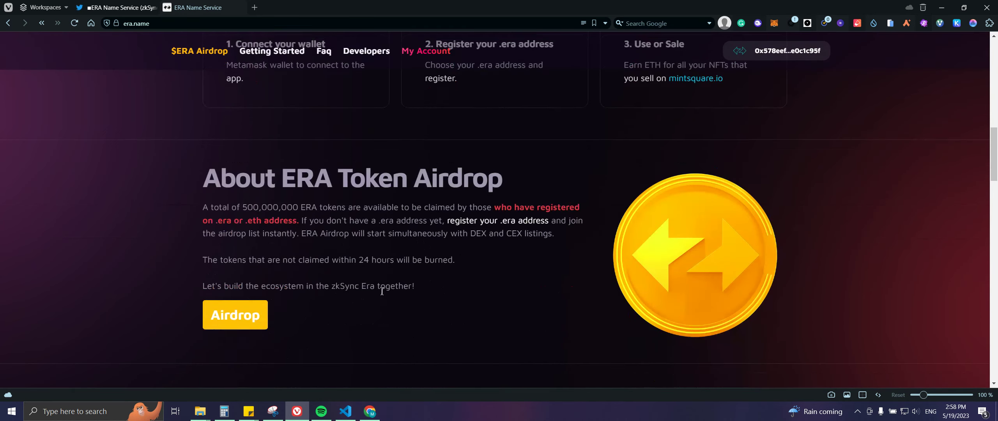
{"action": "scroll", "coordinate": [381, 289], "scroll_direction": "up", "scroll_amount": 2}
- Open the $ERA airdrop Check Wallet page and review its three claiming tasks and countdown
{"action": "left_click", "coordinate": [254, 316]}
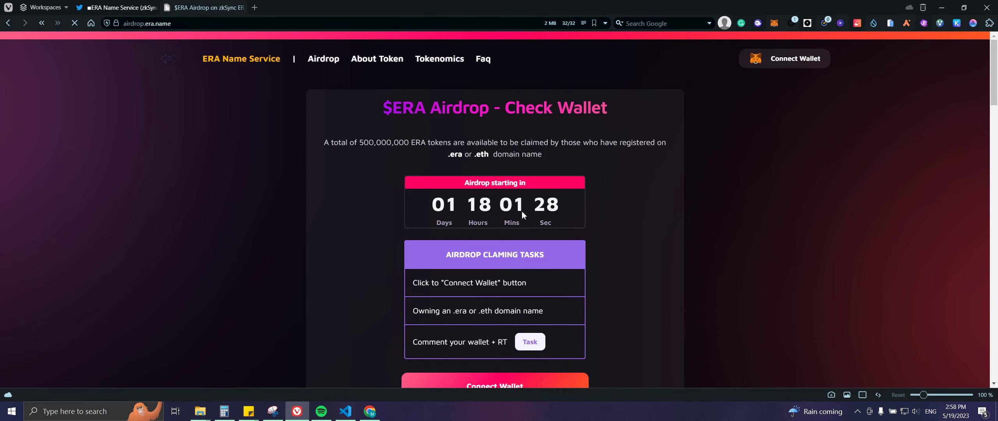
{"action": "scroll", "coordinate": [522, 210], "scroll_direction": "down", "scroll_amount": 1}
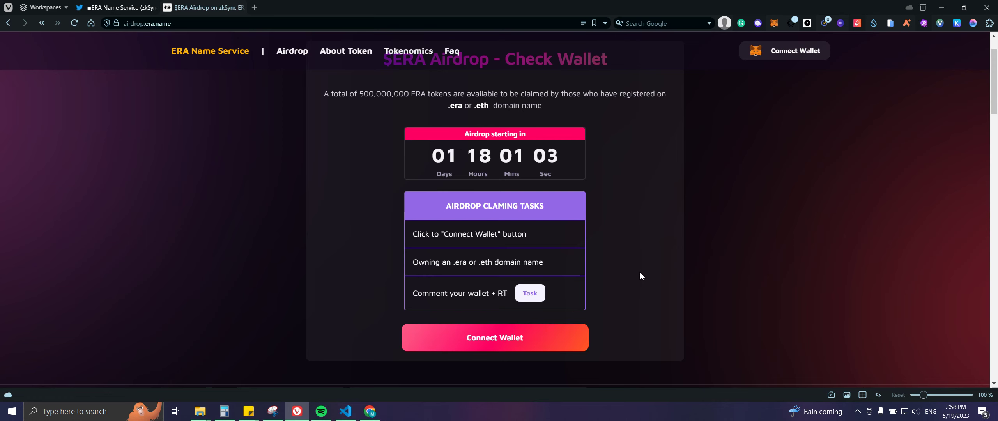
{"action": "scroll", "coordinate": [640, 275], "scroll_direction": "up", "scroll_amount": 1}
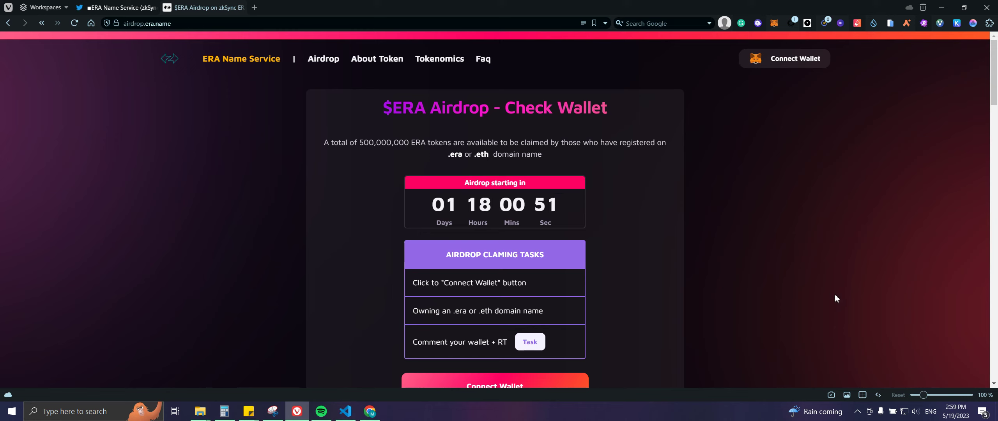
{"action": "left_click", "coordinate": [857, 411]}
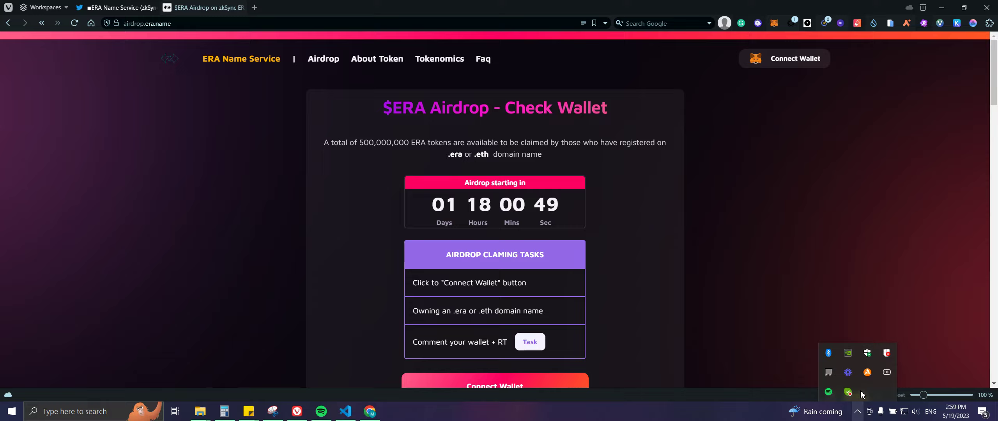